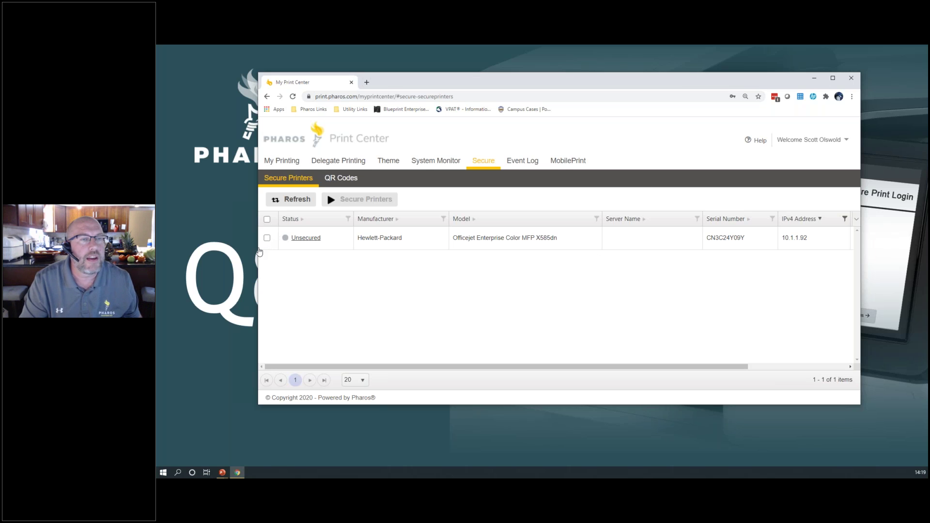
Widen the browser window to show more columns of the printer list, and check the IPv4 Address column filter
left_click_drag(259, 251, 204, 251)
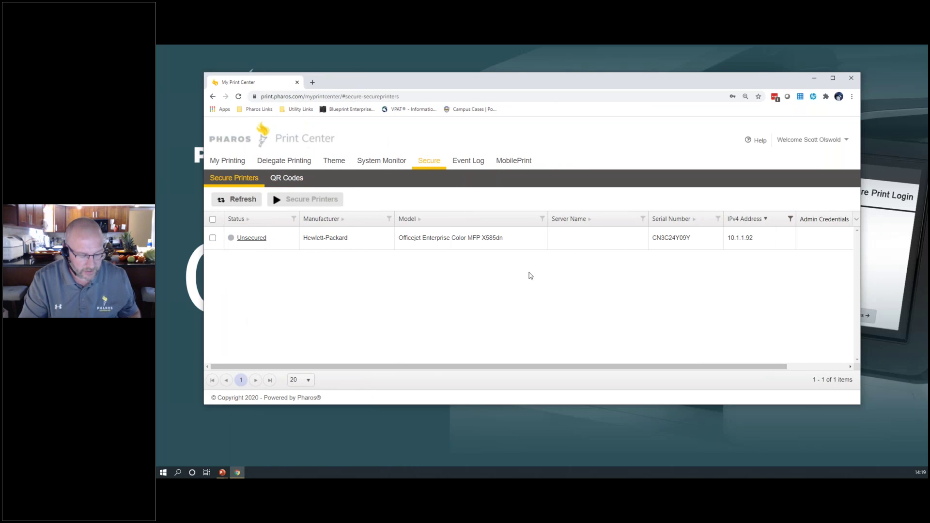
key("ctrl+plus")
key("ctrl+plus")
key("ctrl+plus")
key("ctrl+minus")
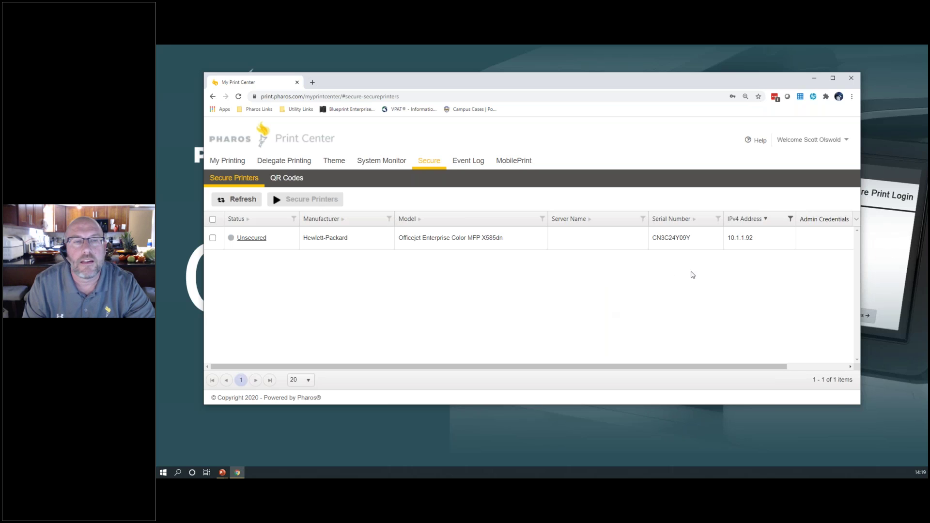
left_click(790, 219)
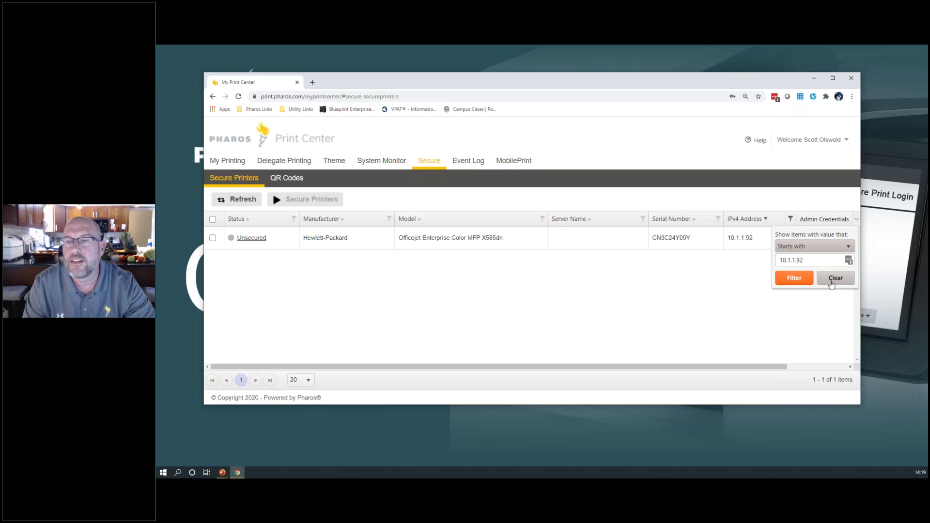
left_click(831, 283)
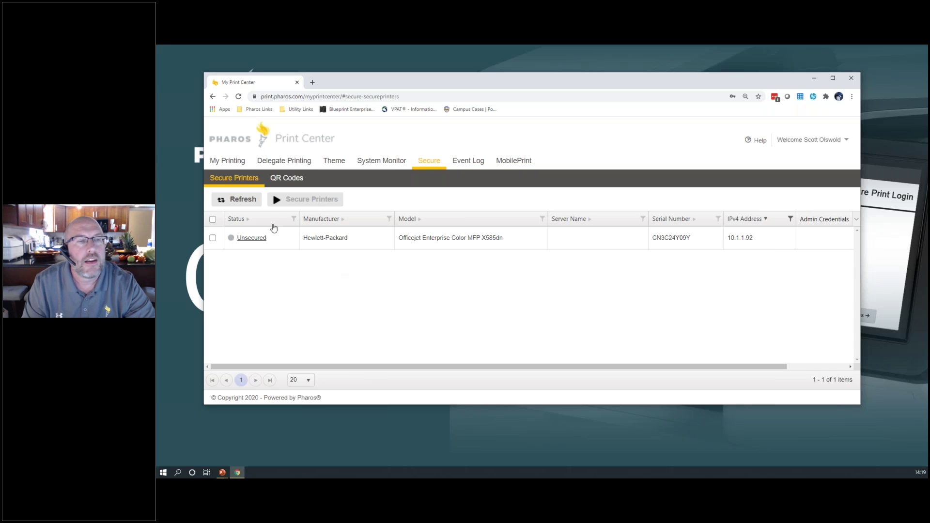
Open the security settings for the unsecured Officejet X585dn and enable both the Proximity Card and Keyboard Login logon types
left_click(213, 239)
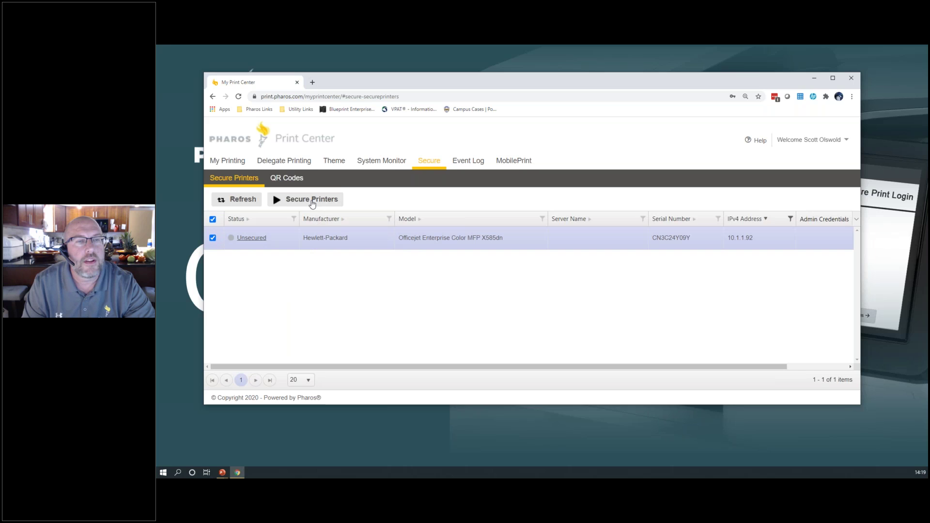
left_click(213, 239)
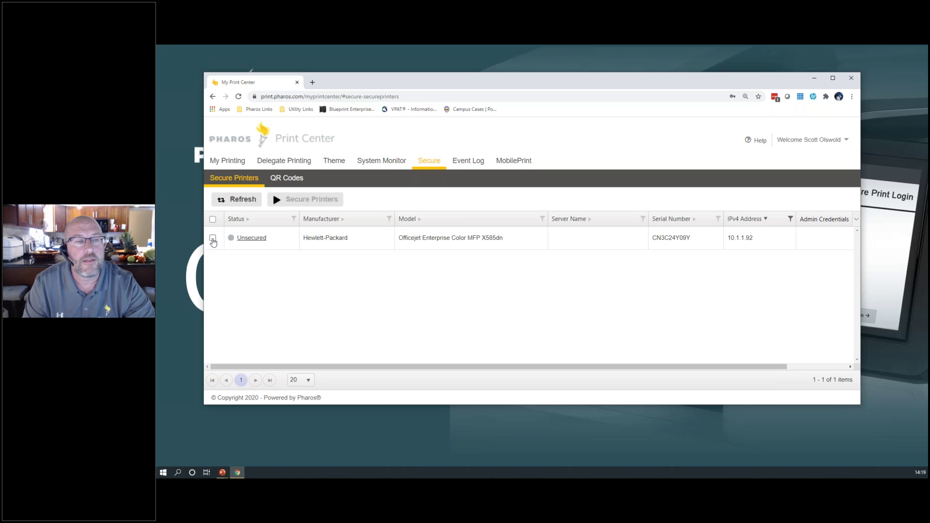
left_click(212, 239)
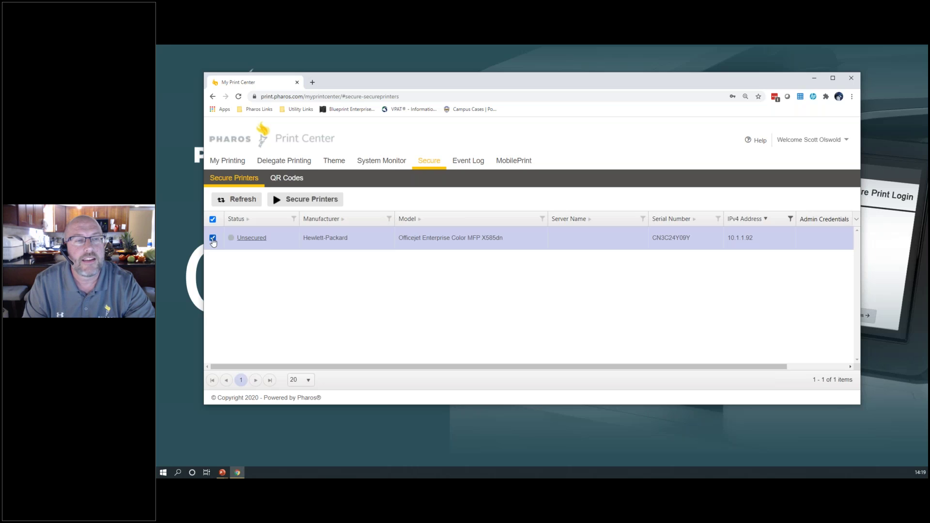
left_click(313, 203)
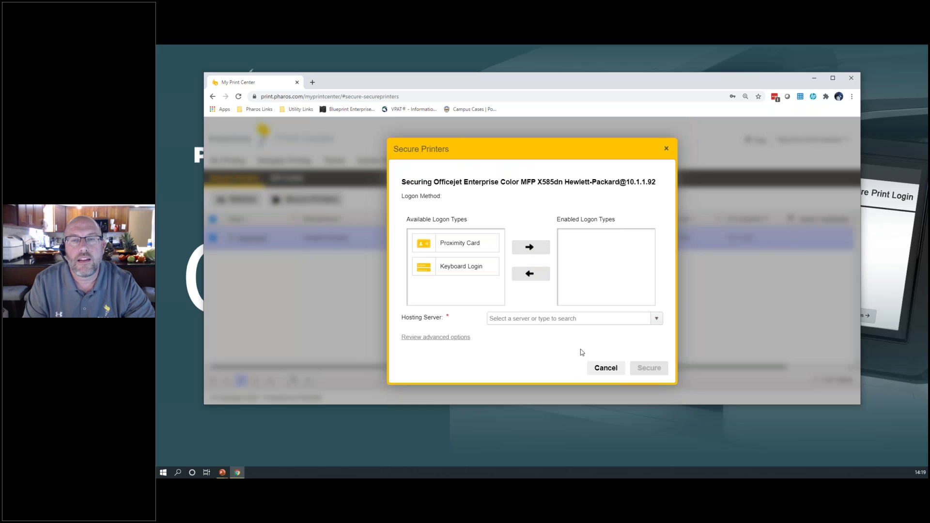
left_click(462, 245)
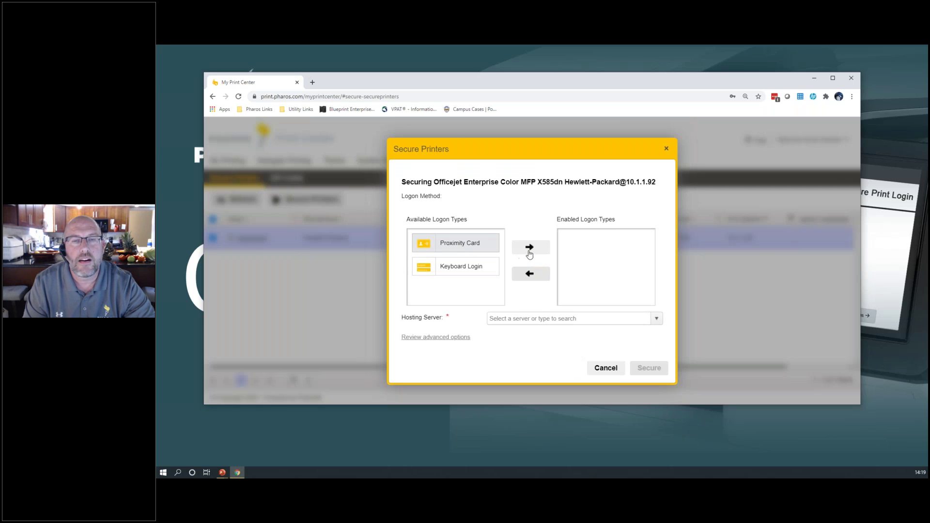
left_click(461, 270)
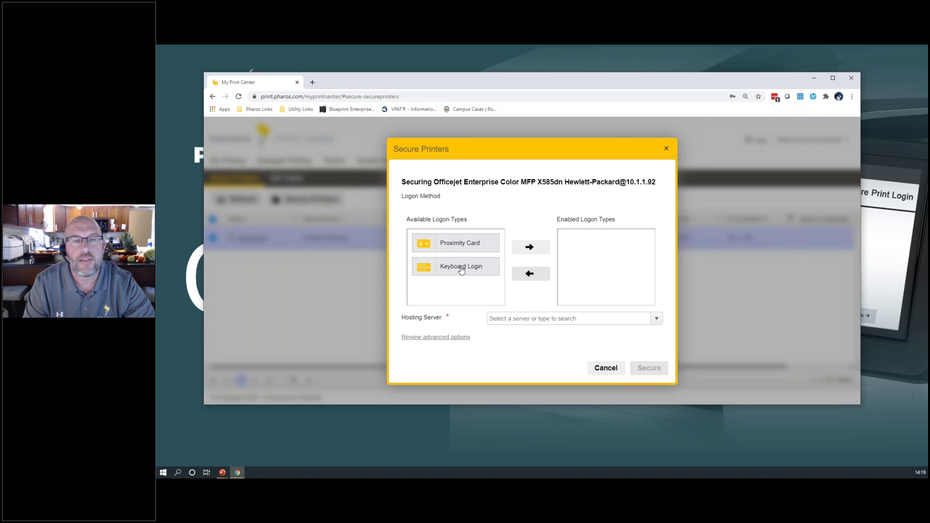
left_click(530, 247)
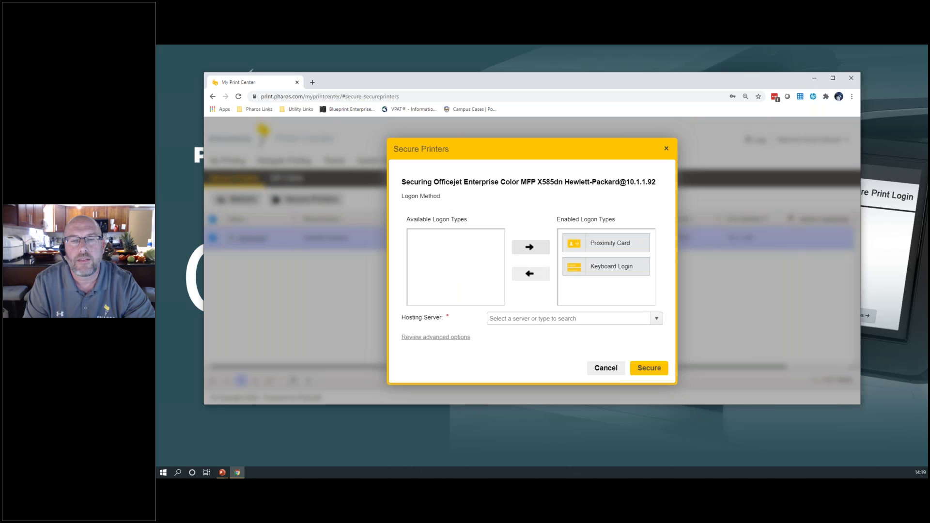
Set the hosting server to analyst2012-us.pus.local, and secure the printer after reviewing the advanced options
left_click(658, 319)
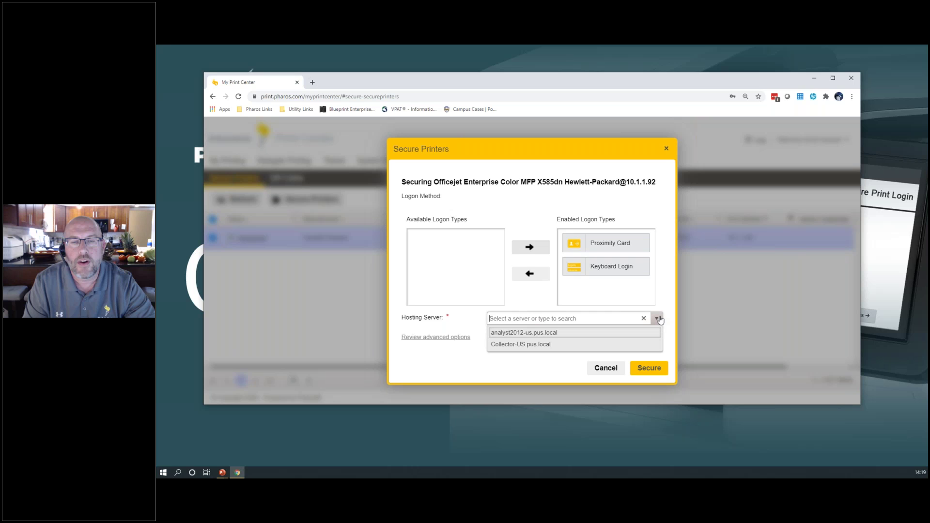
left_click(515, 333)
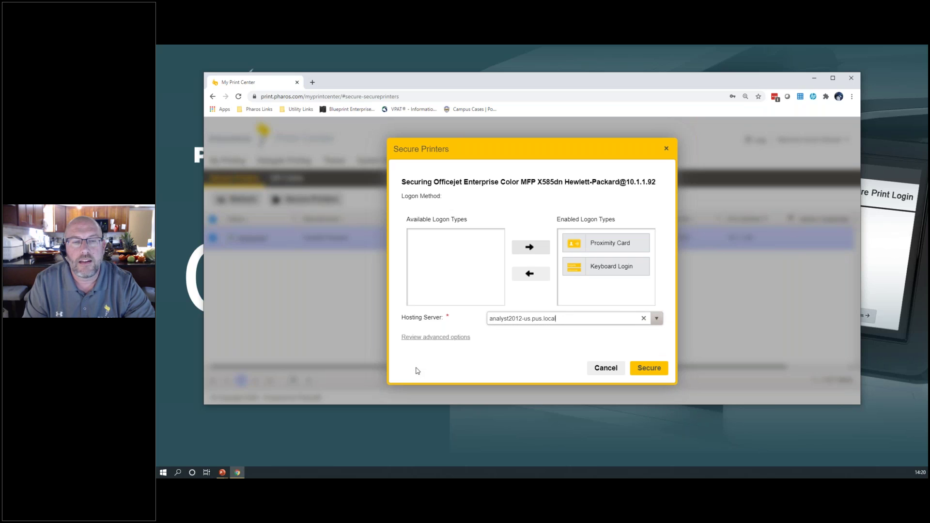
left_click(444, 338)
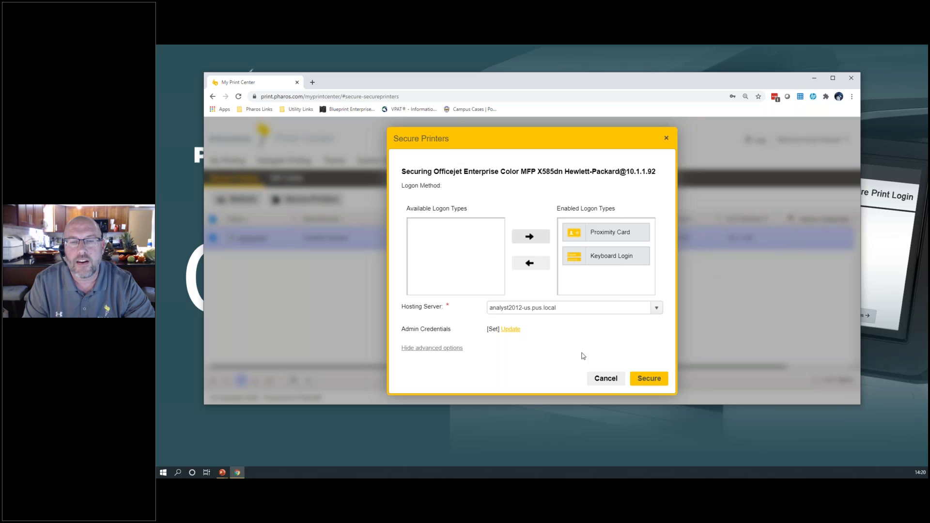
left_click(649, 379)
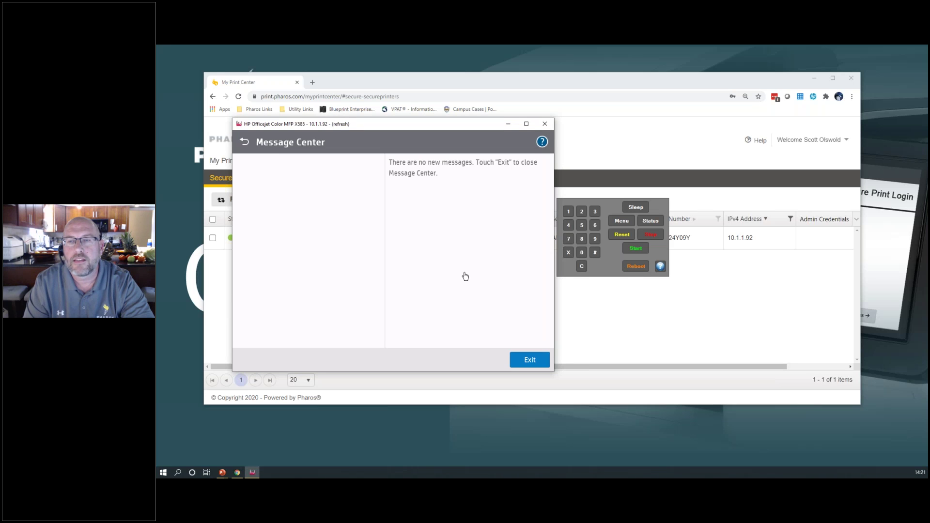
Exit the Message Center on the remote printer panel and move the panel window to uncover the printer's status
left_click(532, 361)
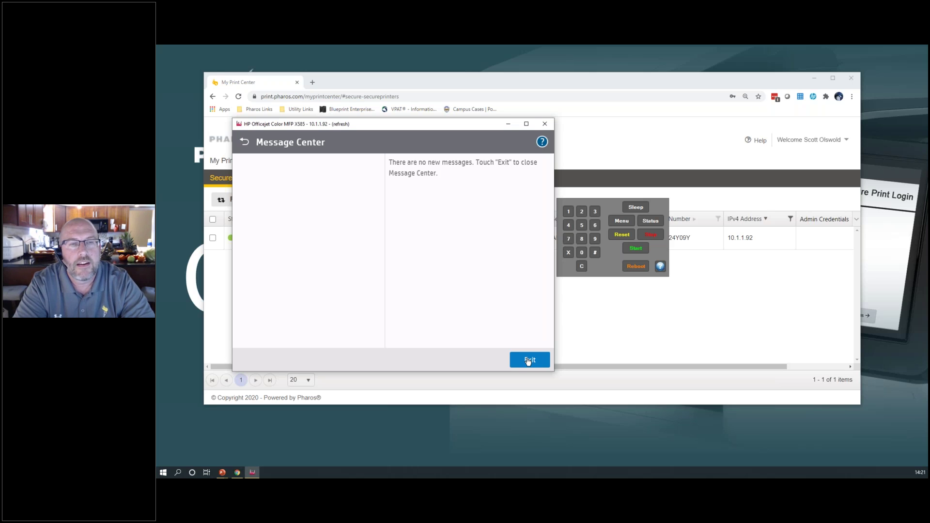
left_click(528, 360)
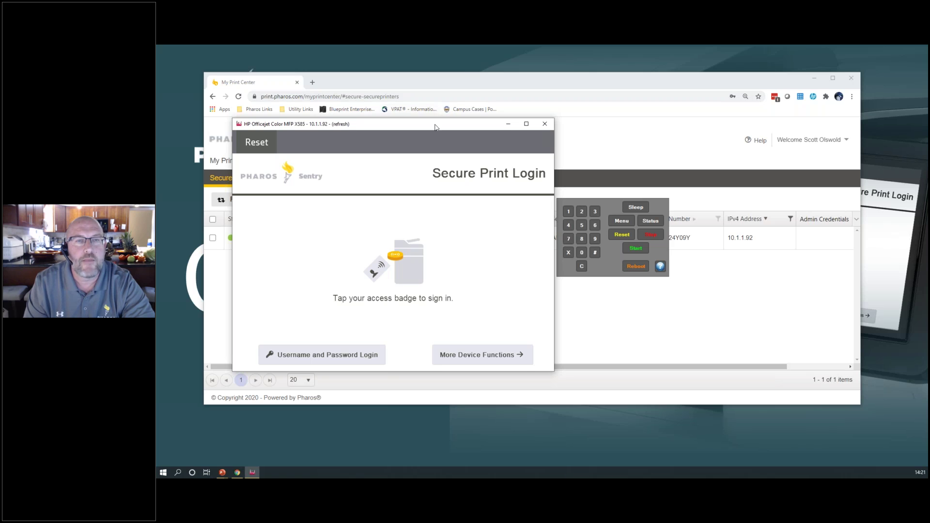
left_click_drag(437, 128, 557, 114)
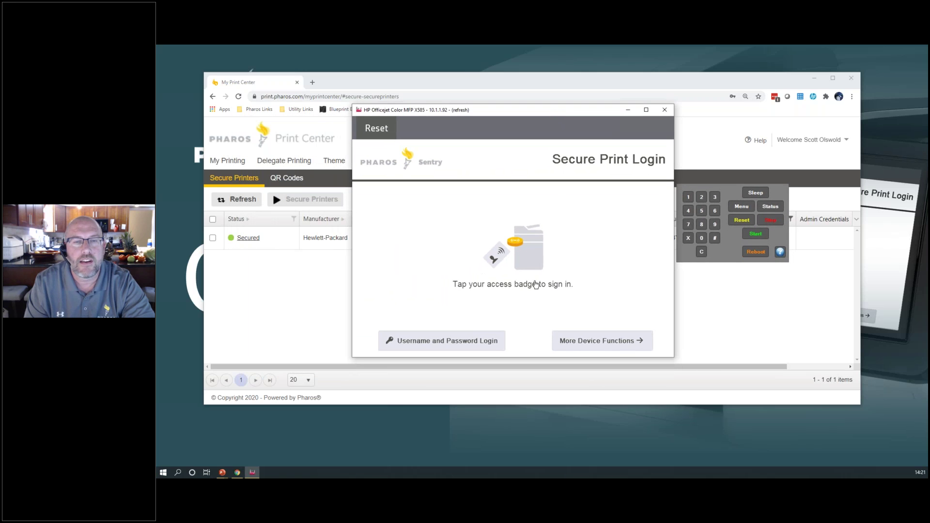
Open the username and password login on the printer panel and enter the account username, correcting its spelling
left_click(438, 342)
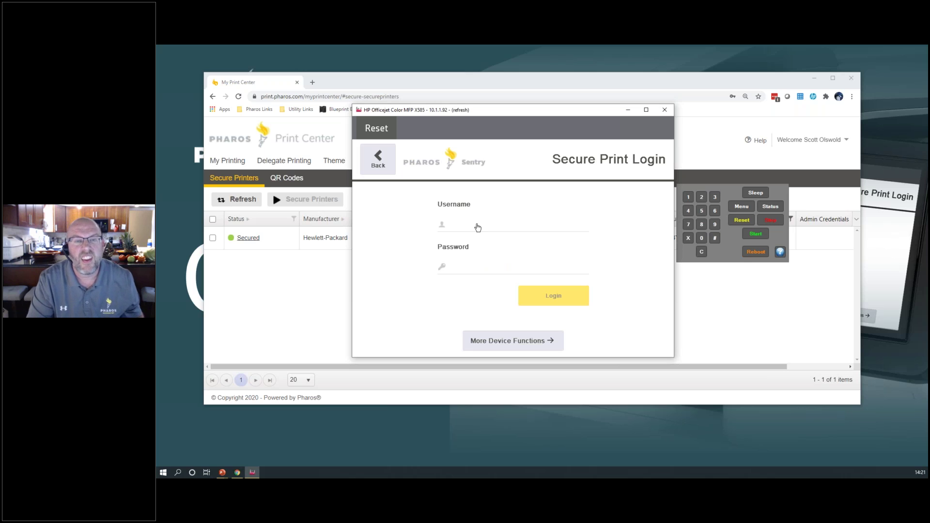
left_click(478, 227)
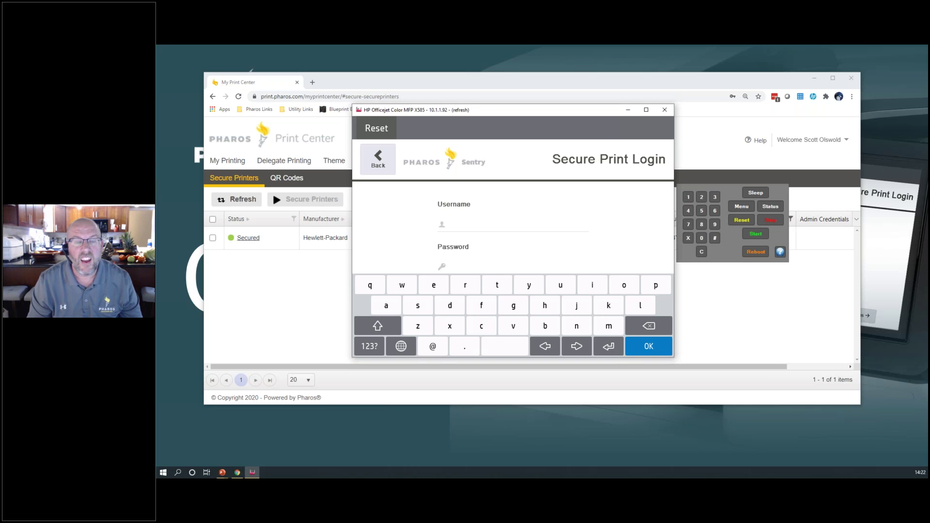
type("solsold")
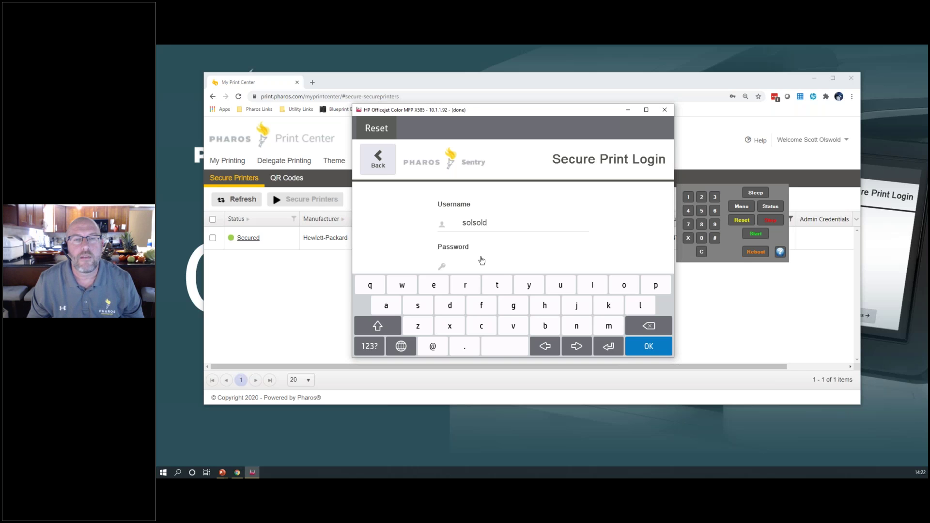
key("BackSpace")
key("BackSpace")
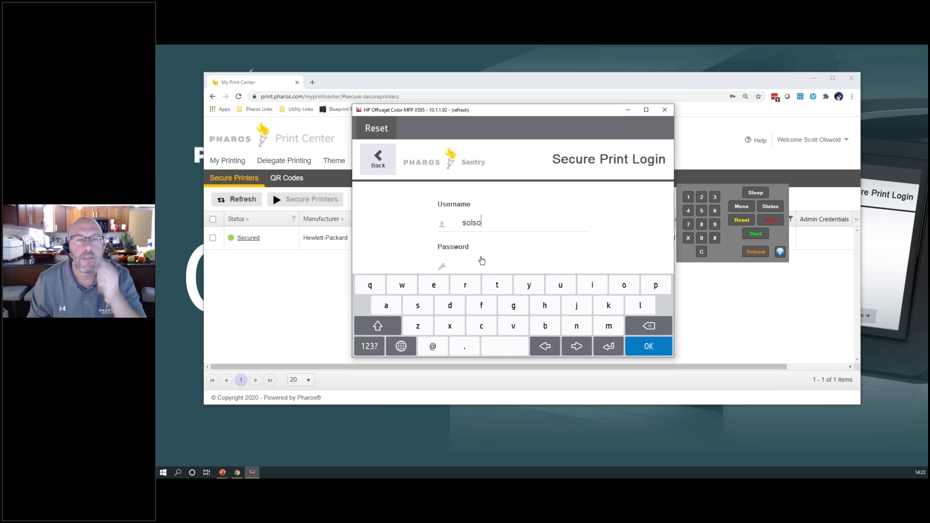
key("BackSpace")
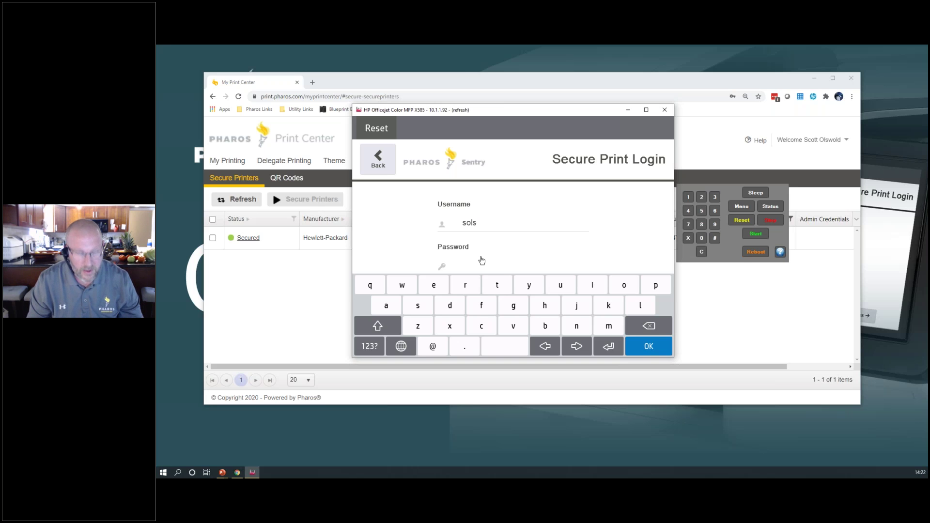
type("wold")
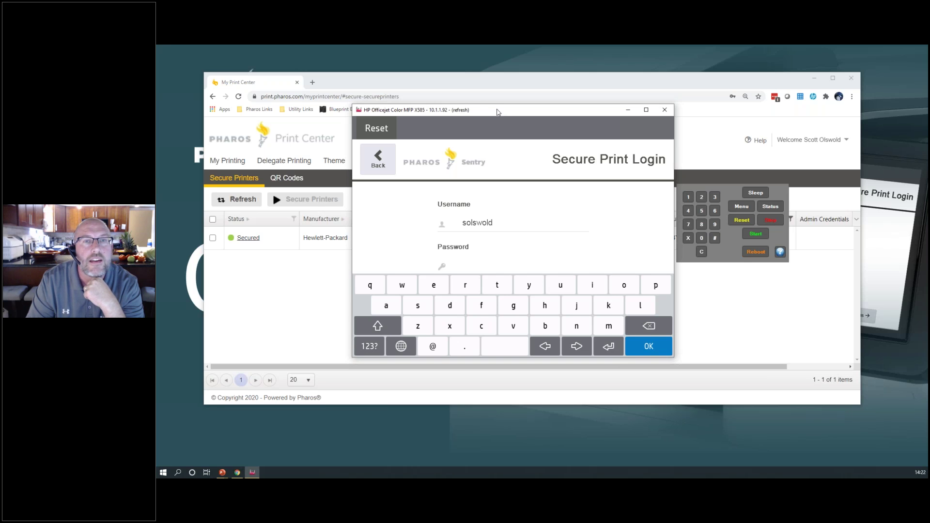
left_click_drag(495, 108, 485, 114)
key("alt+F4")
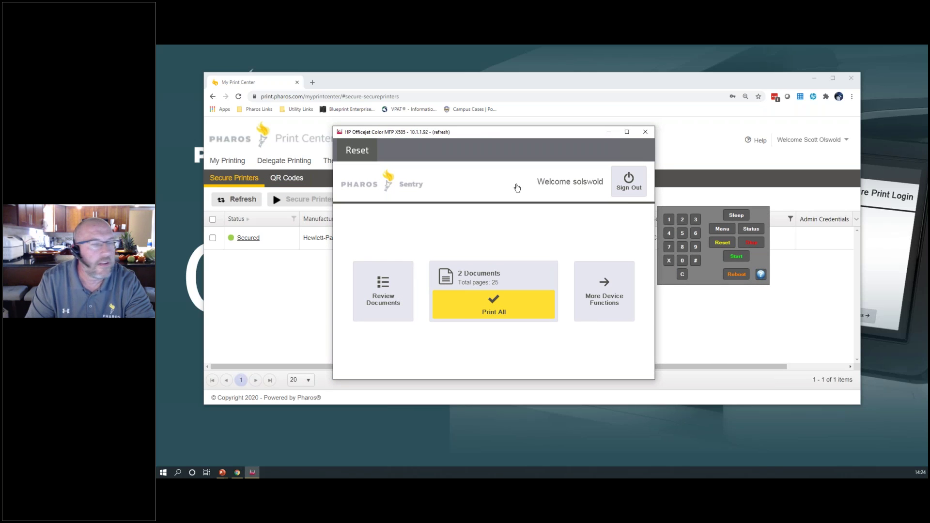
Review the held documents and print only "Pharos White Paper - Print Scout Application Injection.pdf"
left_click(384, 289)
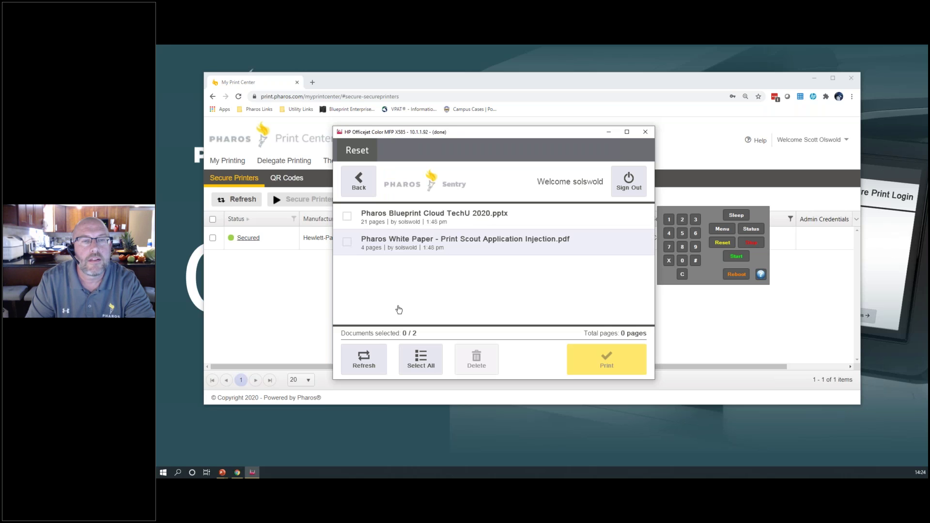
left_click(347, 242)
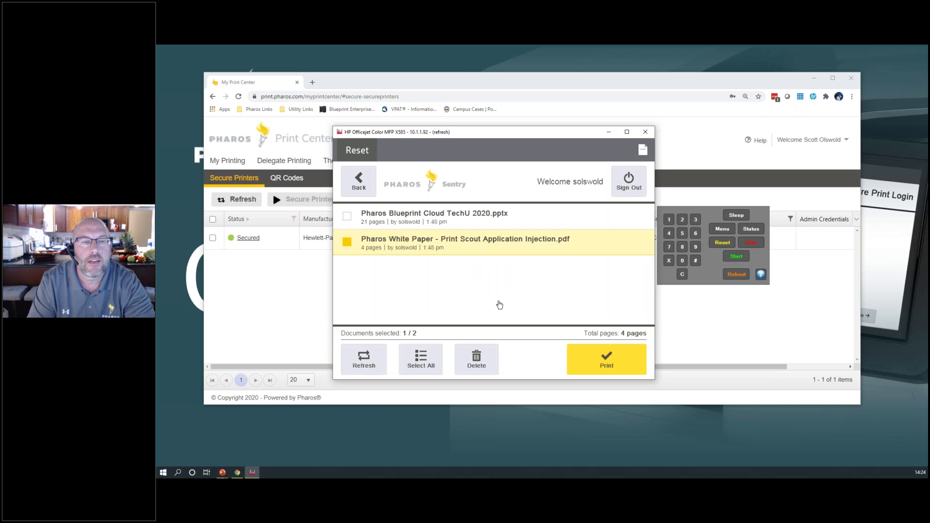
left_click(366, 363)
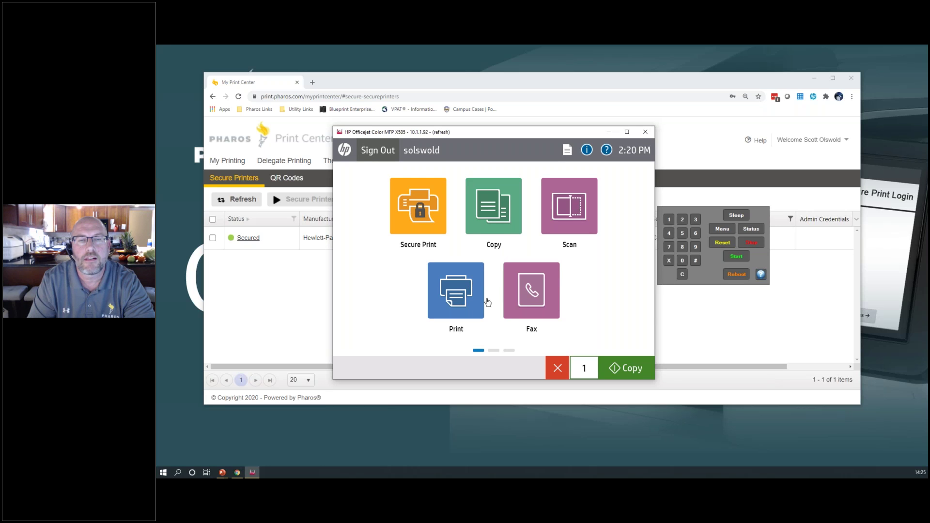
Sign out of the device from its Secure Print screen and close the remote printer panel
left_click(421, 216)
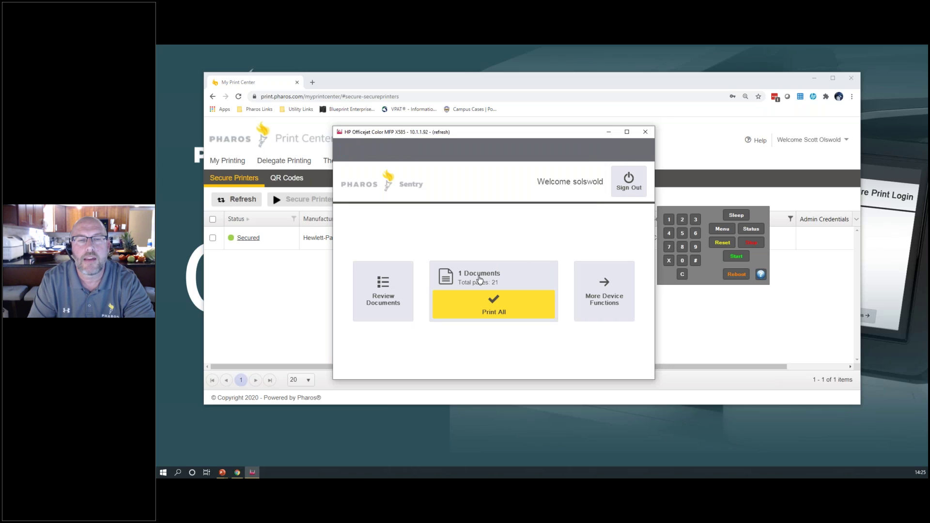
left_click(628, 183)
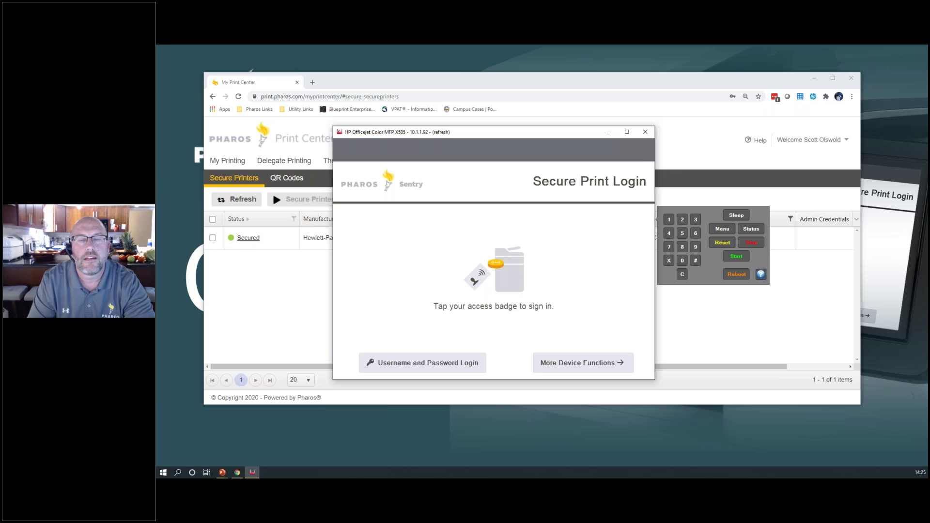
left_click(645, 132)
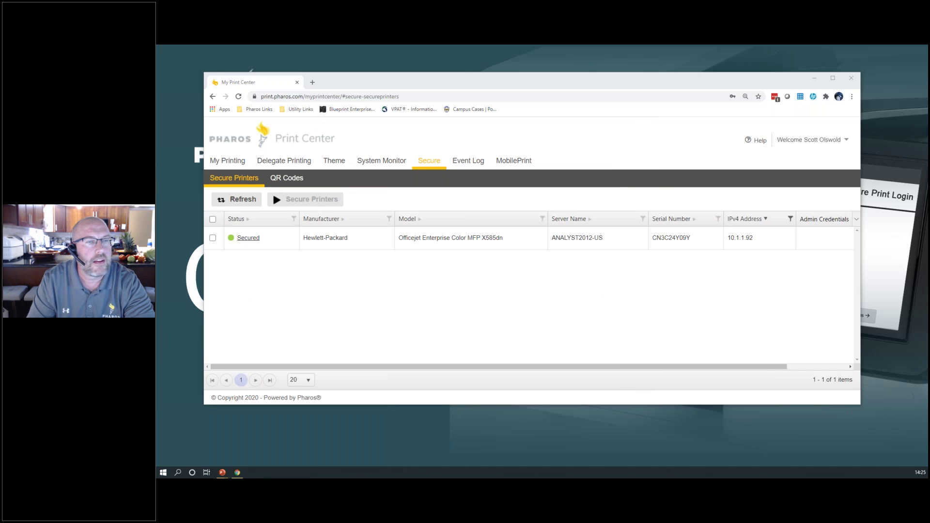
left_click(351, 287)
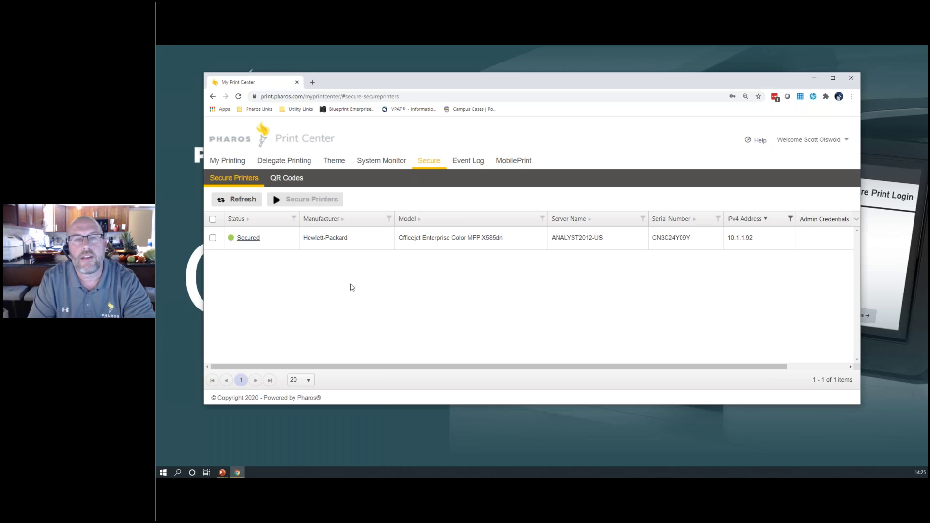
Open the security settings for the secured Officejet X585dn in the printer list
left_click(213, 238)
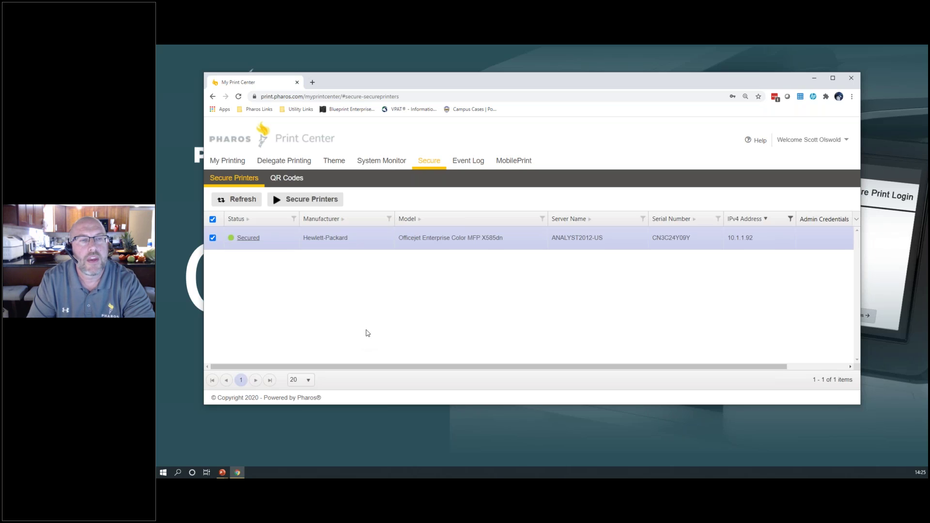
left_click(314, 200)
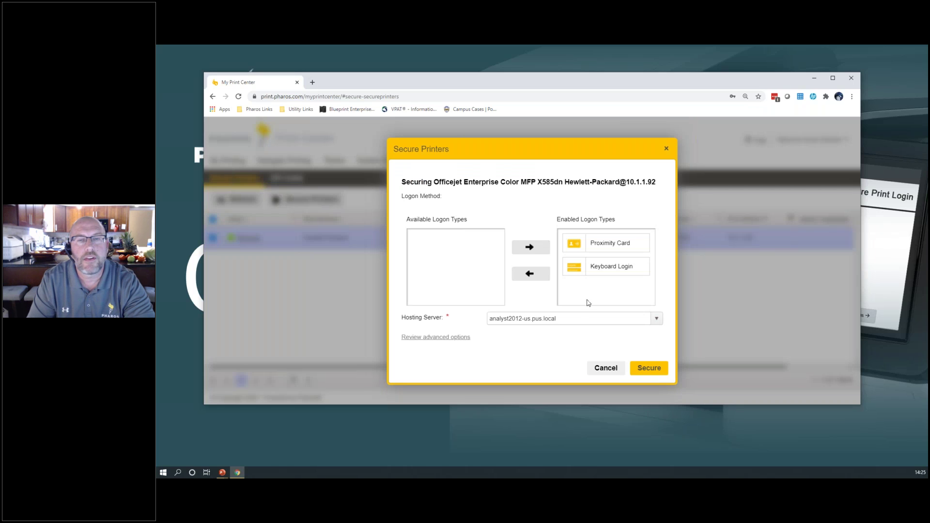
Try removing and re-enabling both logon types, and switch the hosting server to Collector-US.pus.local
left_click(529, 274)
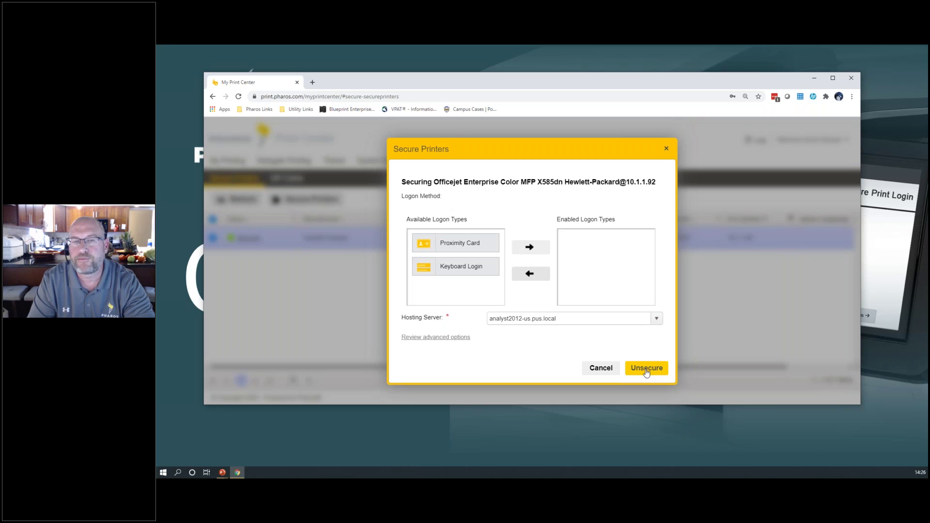
left_click(528, 247)
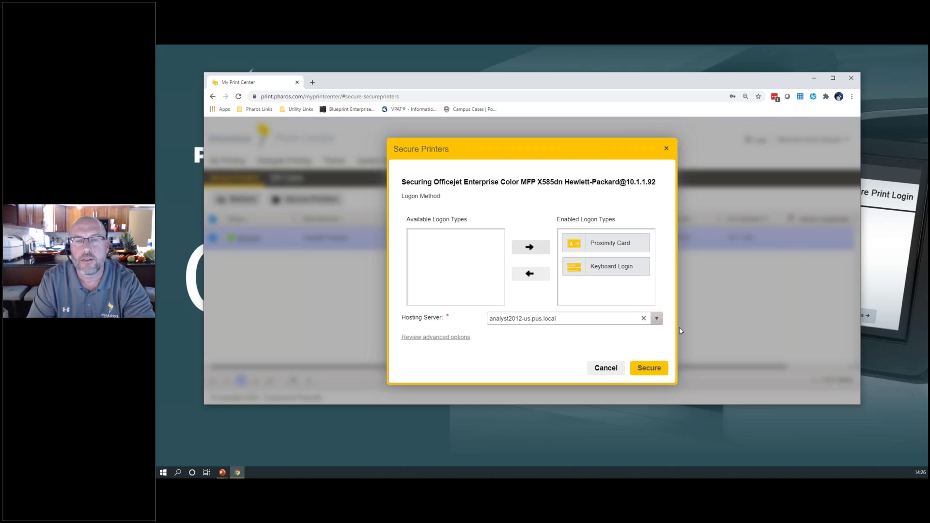
left_click(656, 318)
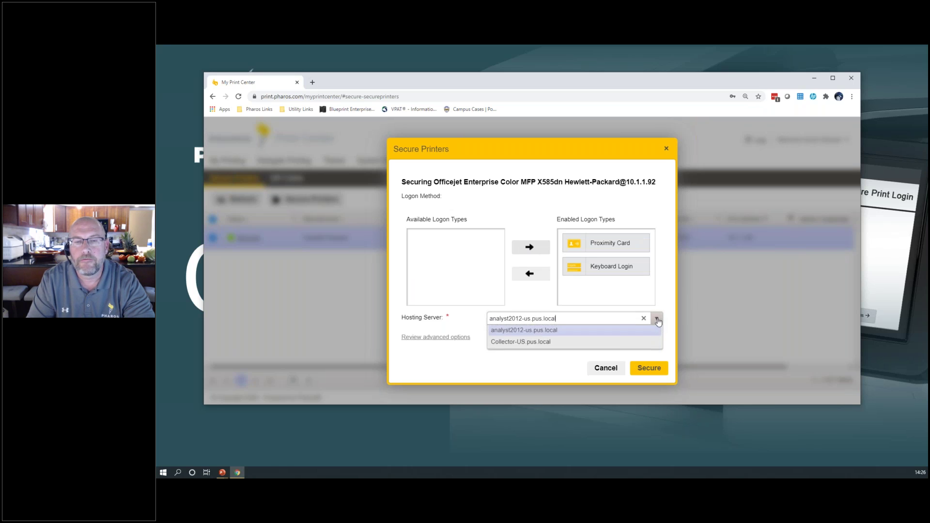
left_click(519, 345)
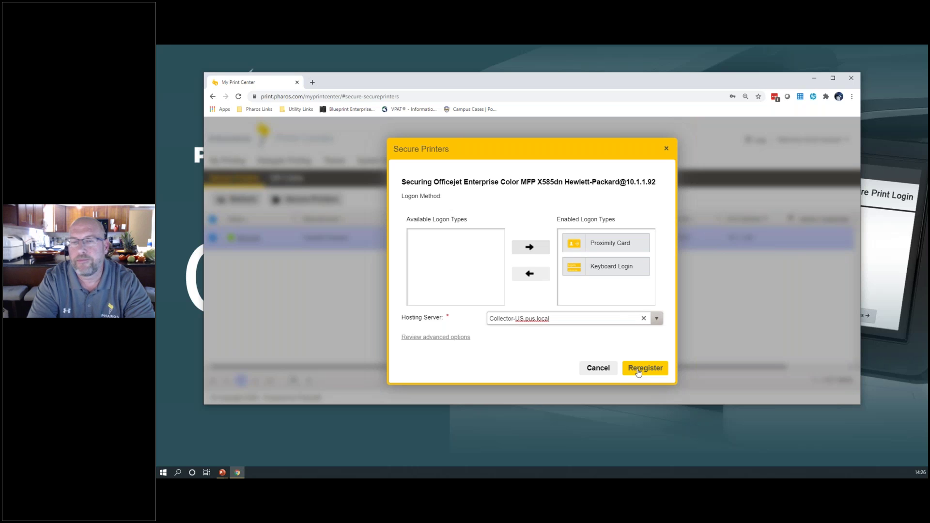
Unsecure the printer with both logon types removed and analyst2012-us.pus.local as the hosting server
left_click(531, 274)
left_click(561, 318)
left_click(554, 333)
left_click(640, 370)
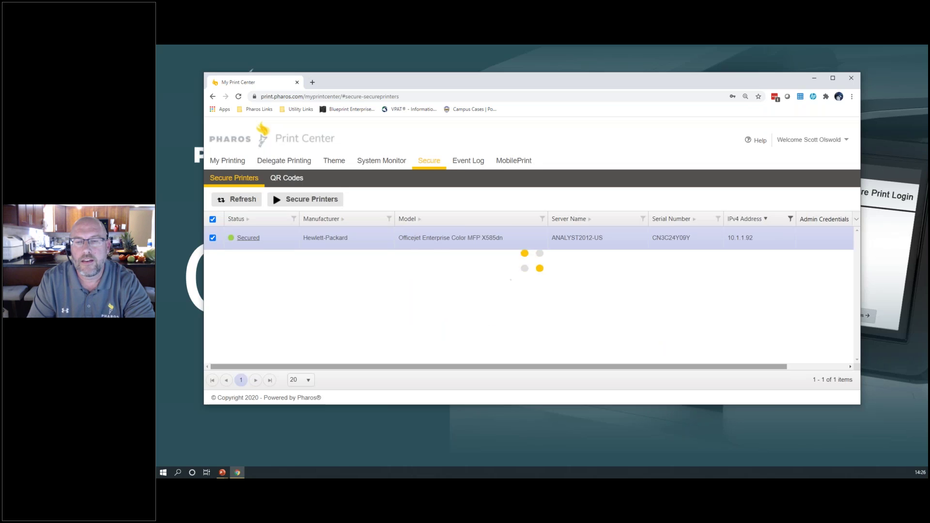